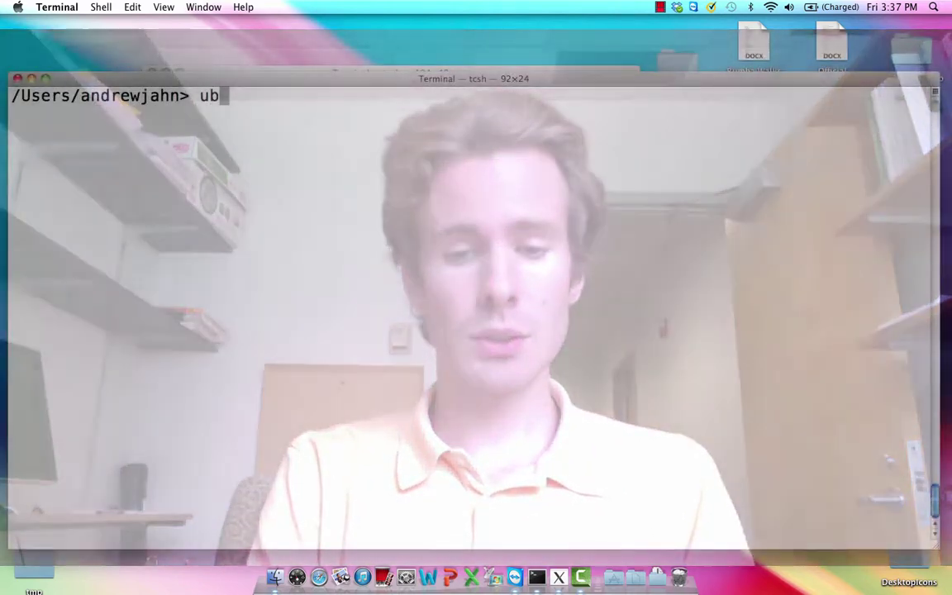
- Launch uber_subject.py from the tcsh prompt and move the terminal aside
type("er_subject.py")
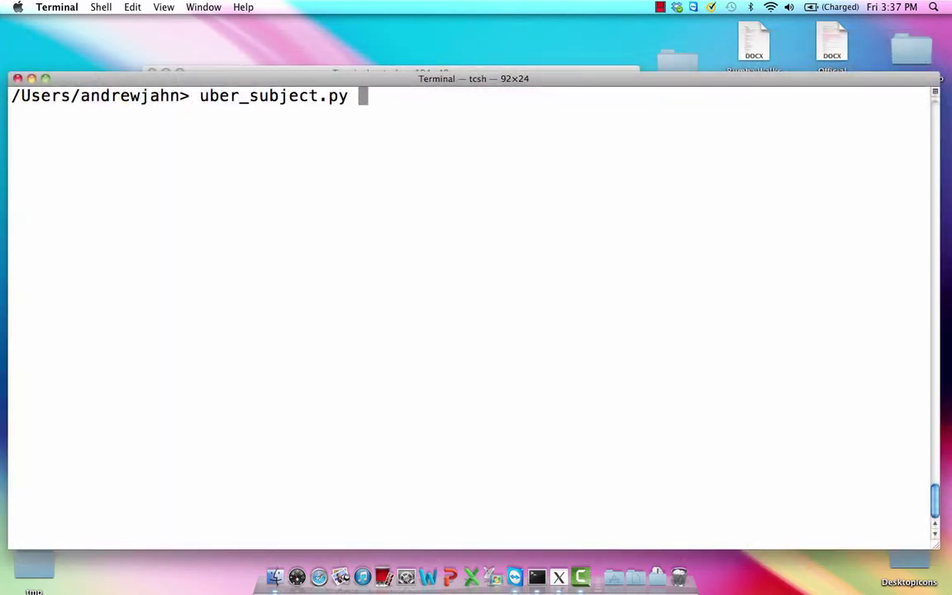
key("Return")
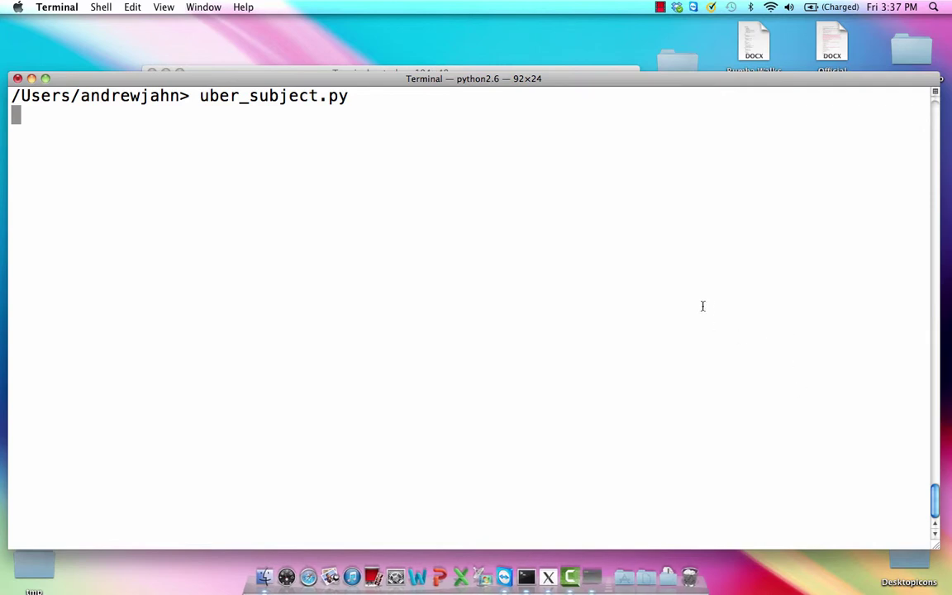
left_click_drag(523, 81, 523, 208)
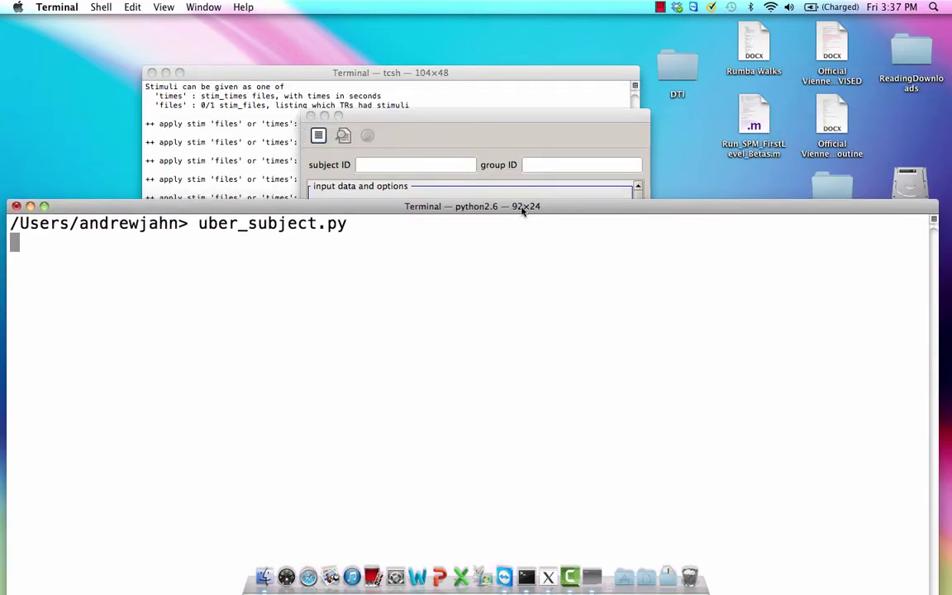
- Enter subject ID 'test' and group ID 'resting_test'
left_click_drag(502, 119, 523, 84)
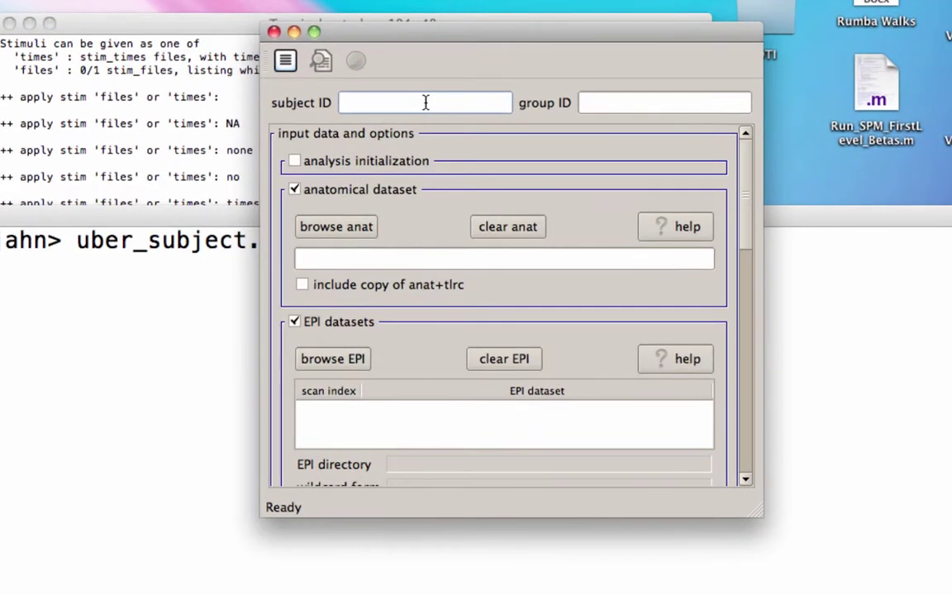
type("test")
key("Tab")
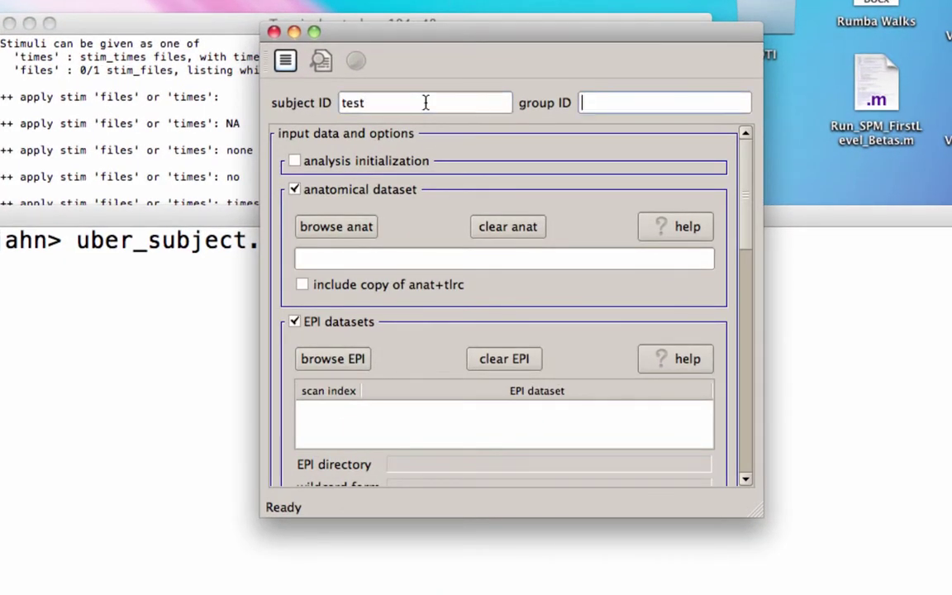
type("resting_test")
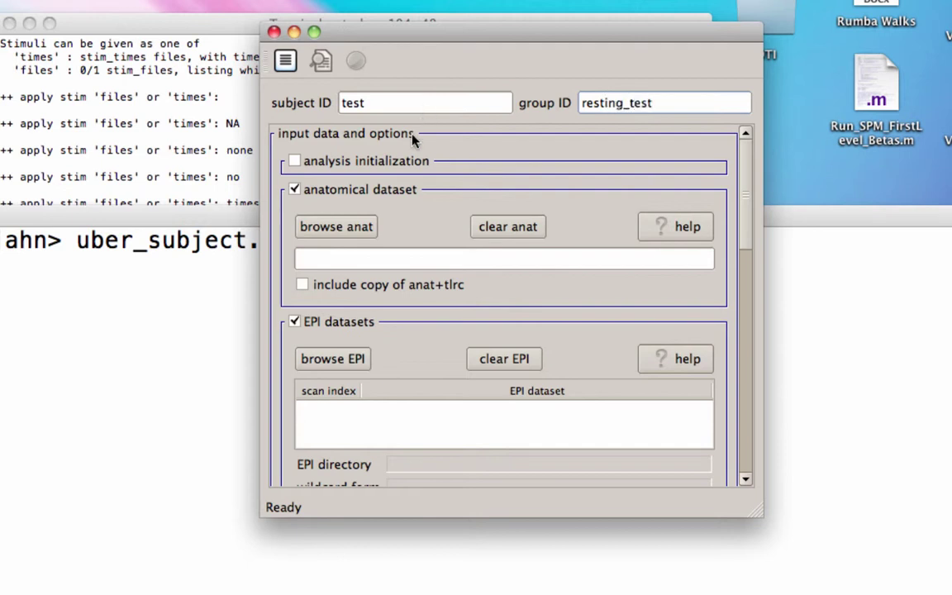
- Apply the rest analysis-type initialization defaults and dismiss the applied variables summary
left_click(295, 161)
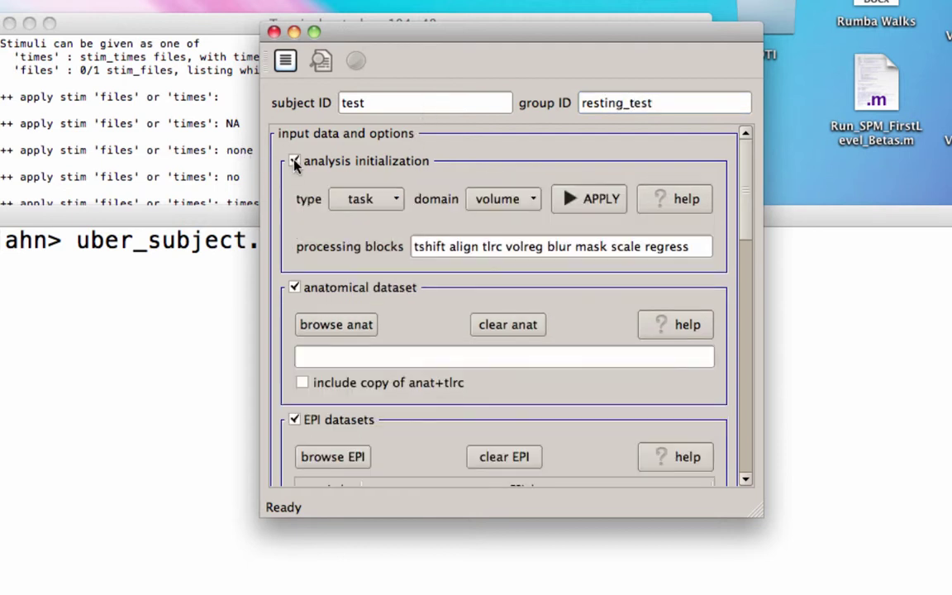
left_click(393, 202)
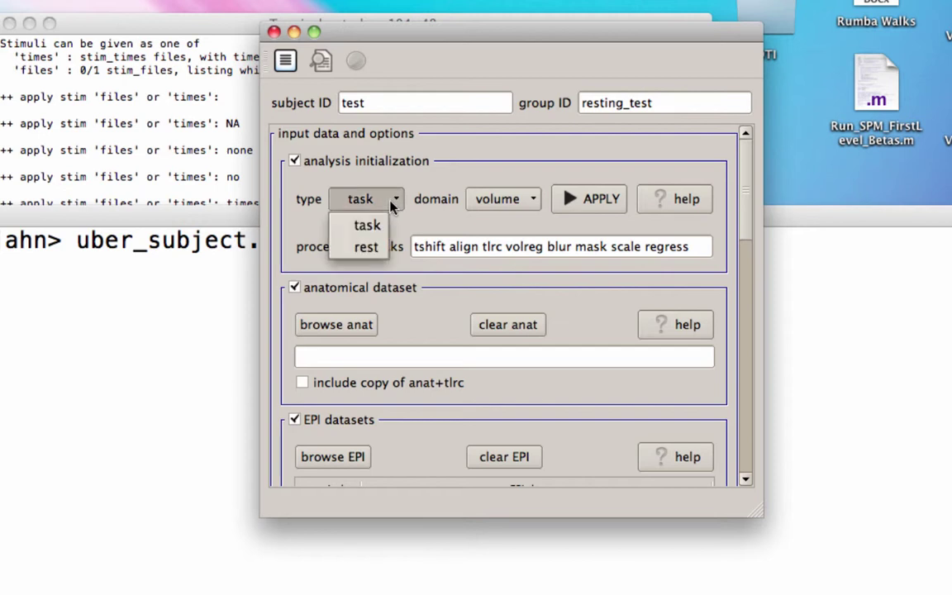
left_click(380, 249)
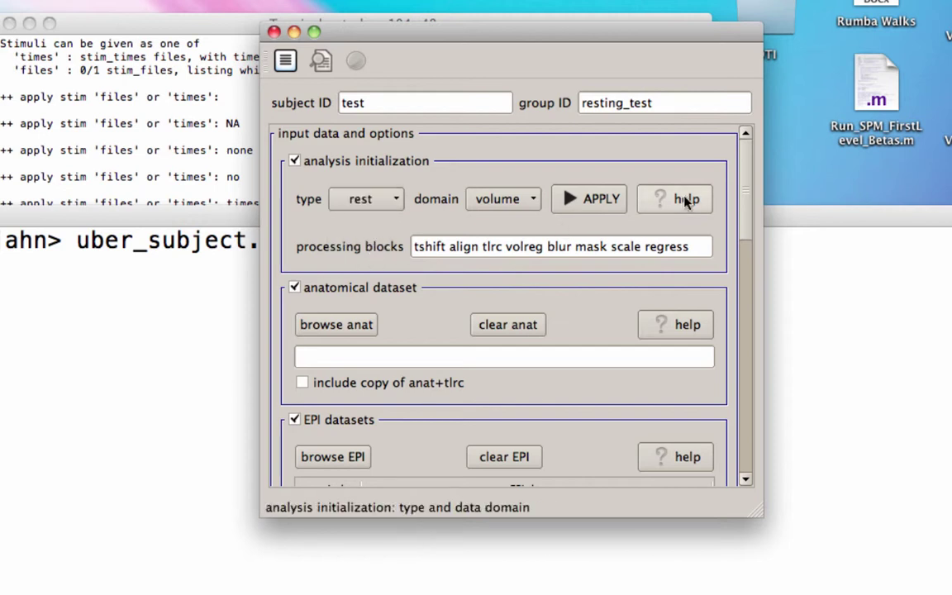
left_click(592, 202)
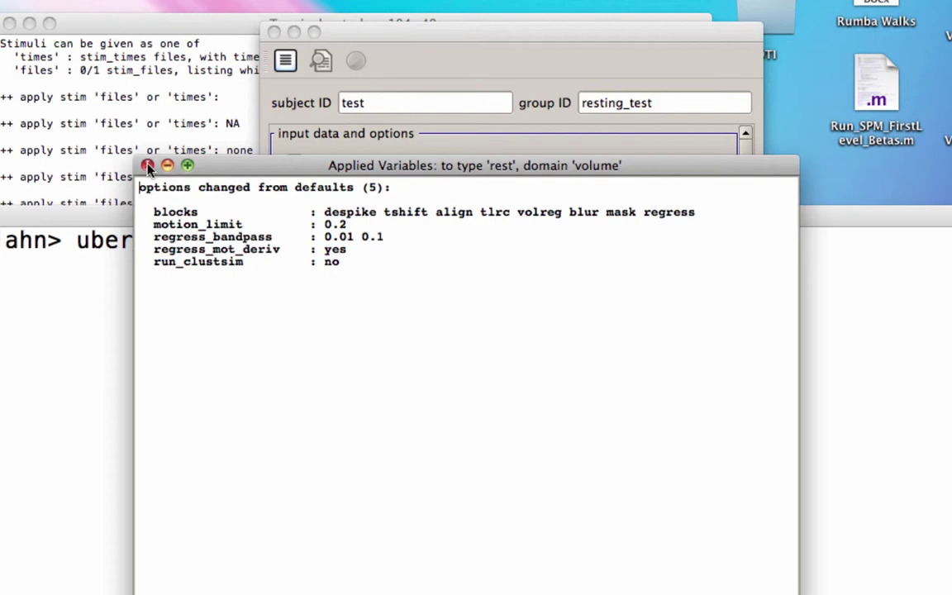
left_click(143, 160)
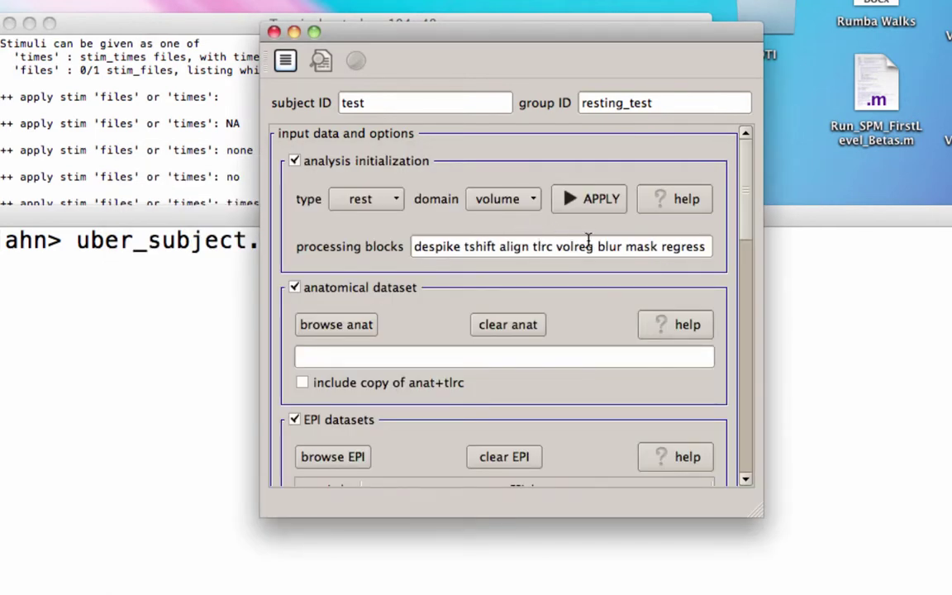
- Load mprage.nii as the anatomical dataset and rest.nii as the EPI dataset
left_click(364, 324)
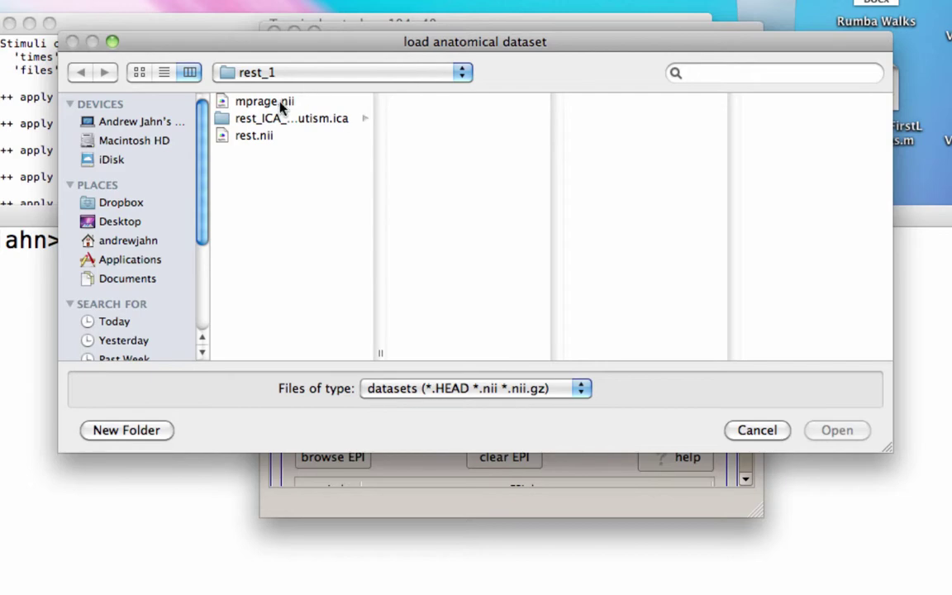
double_click(279, 102)
scroll(499, 409, "down", 3)
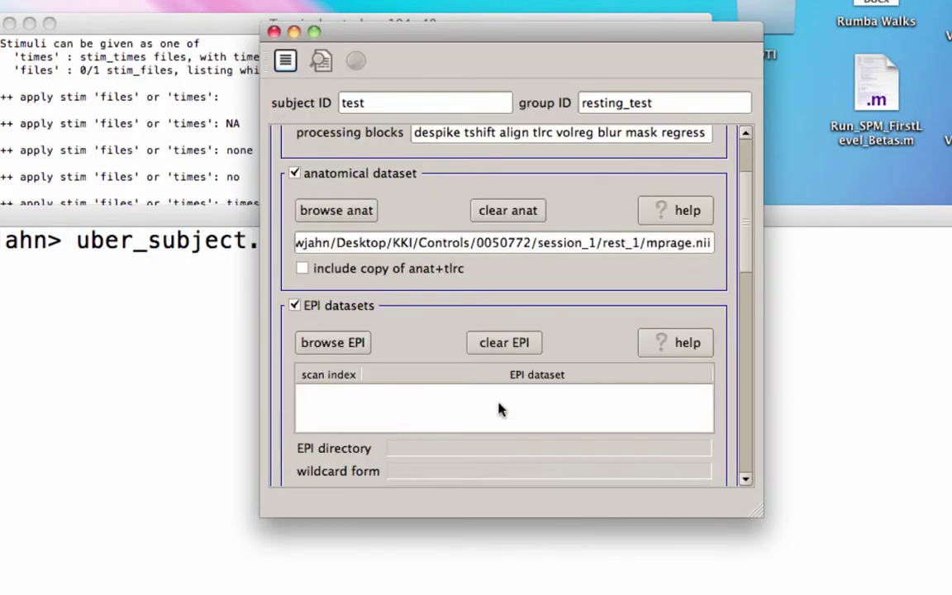
left_click(337, 342)
double_click(267, 142)
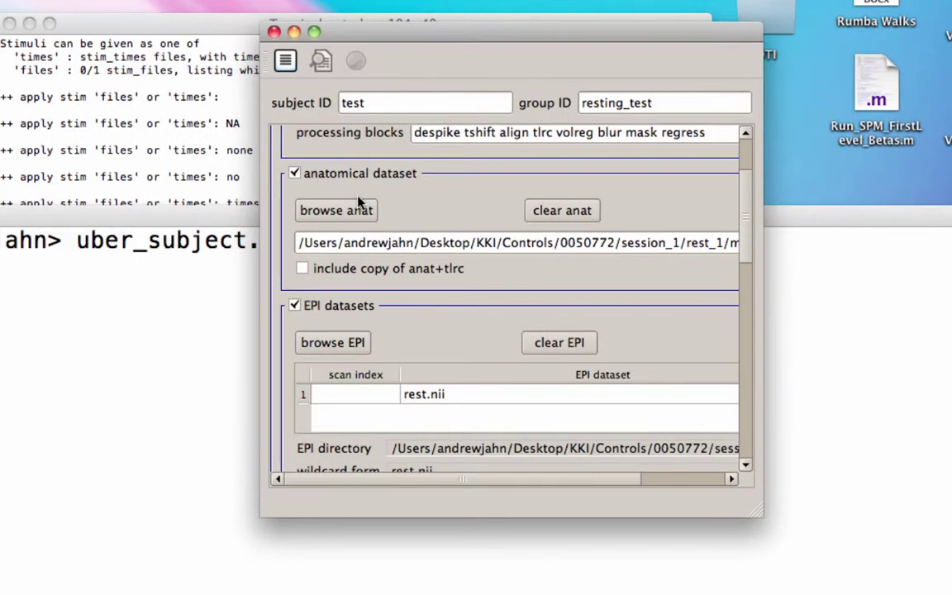
- Turn off stimulus timing files and set the volume registration base to first
scroll(477, 344, "down", 5)
left_click(295, 271)
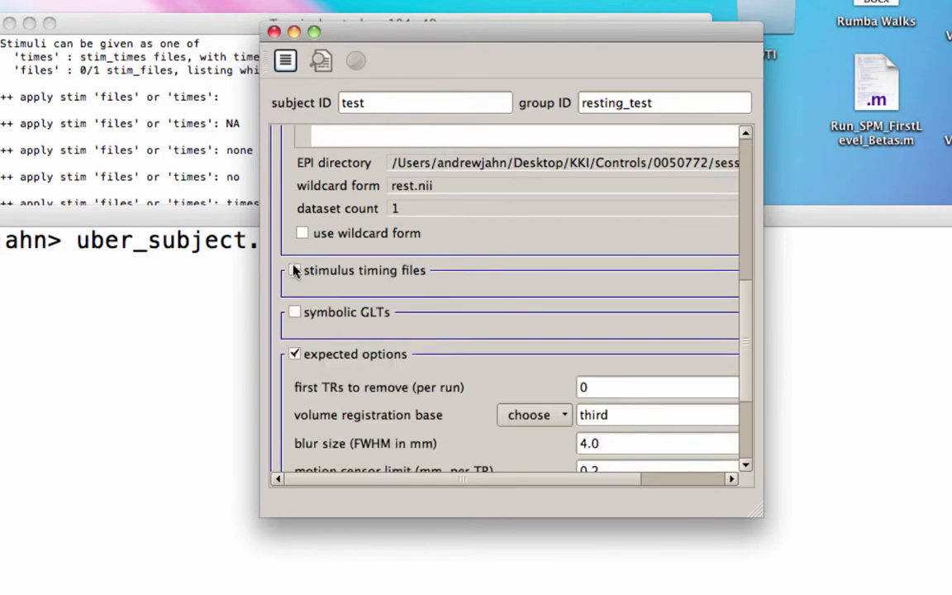
scroll(422, 299, "down", 2)
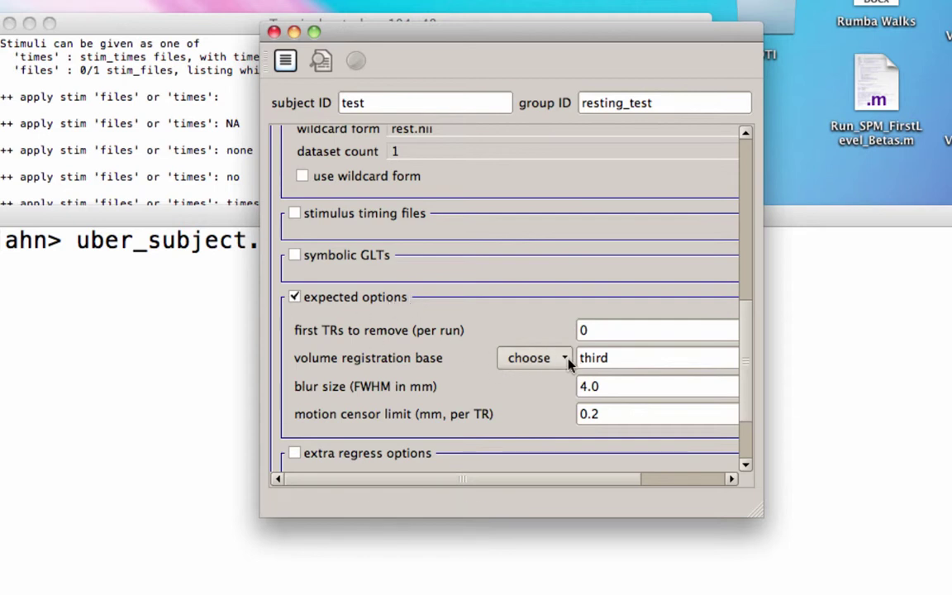
left_click(537, 363)
left_click(565, 382)
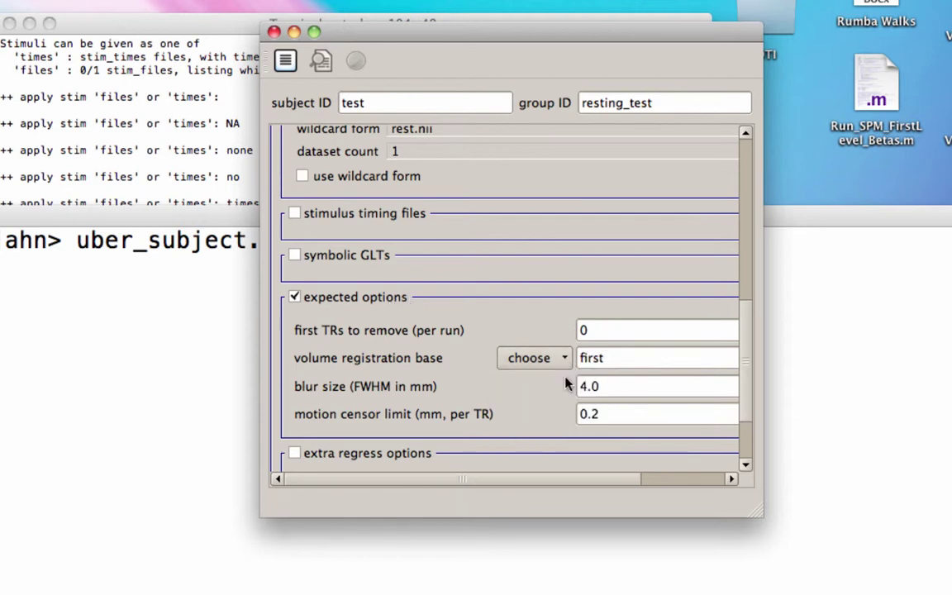
left_click(603, 331)
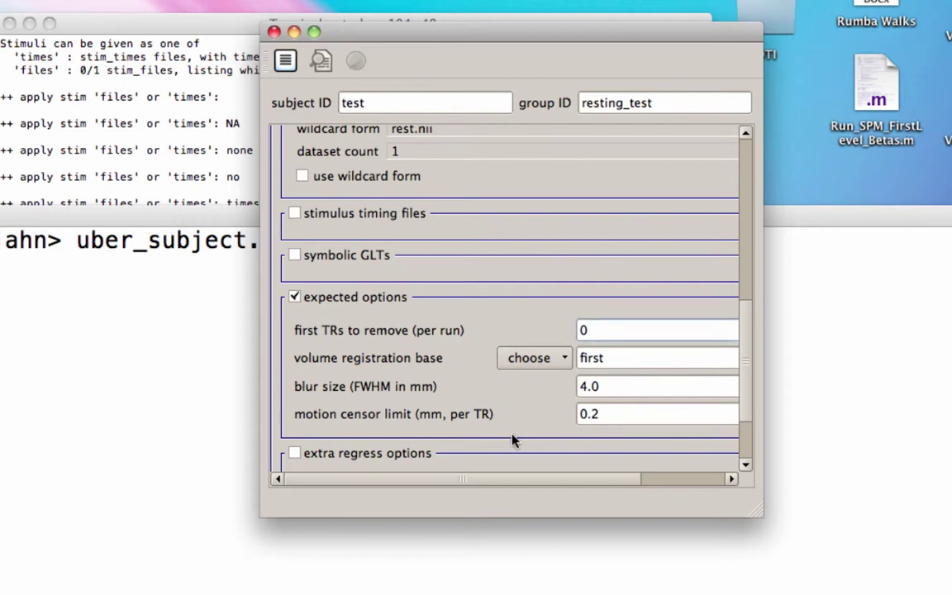
left_click(626, 390)
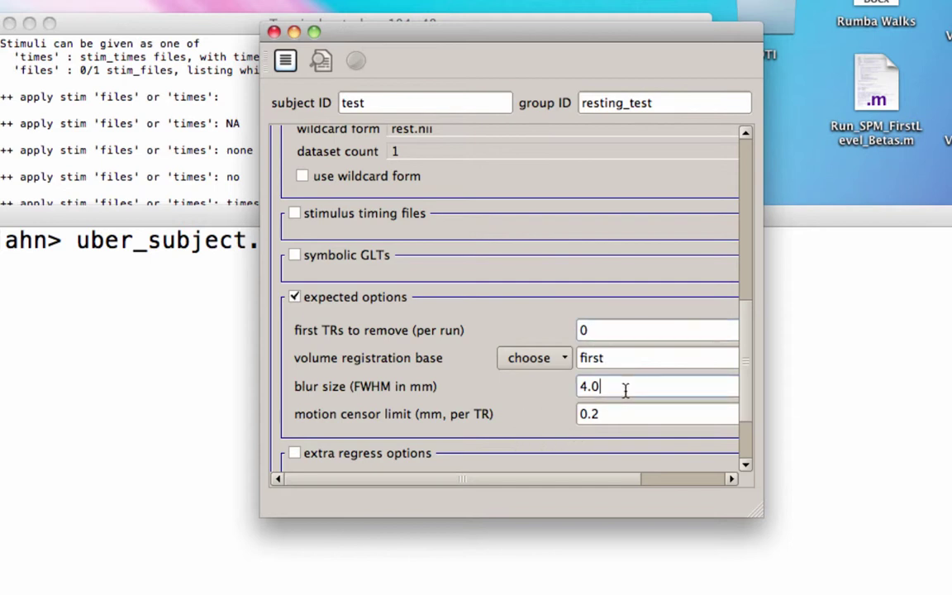
scroll(453, 386, "down", 1)
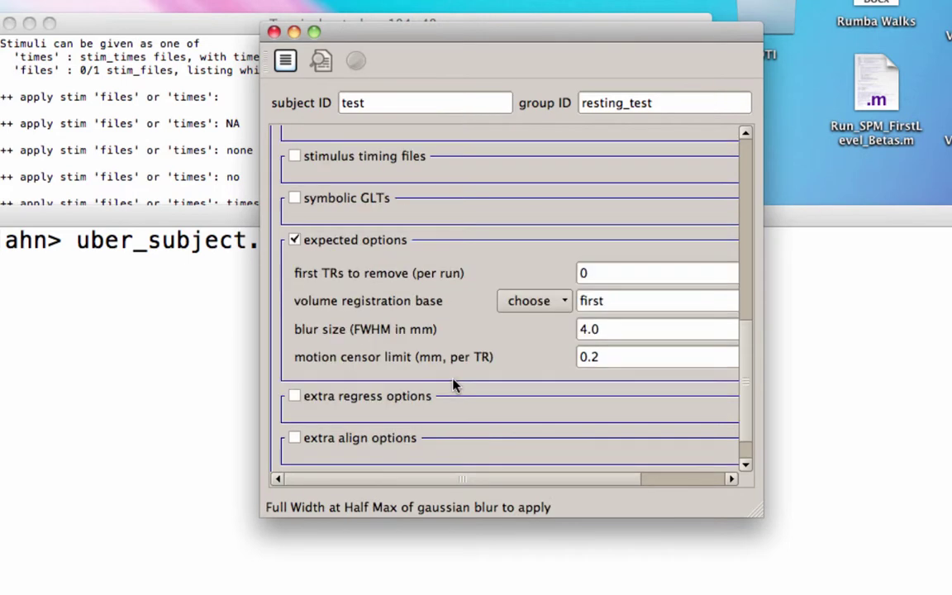
scroll(453, 386, "down", 1)
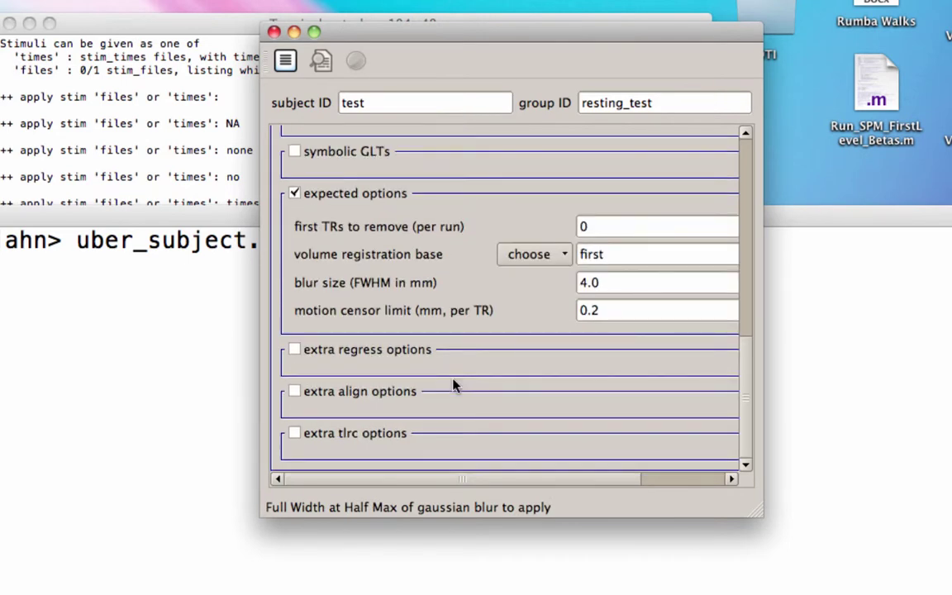
- Generate the cmd.ap.test afni_proc.py command, review its options, and close both result windows
left_click(286, 63)
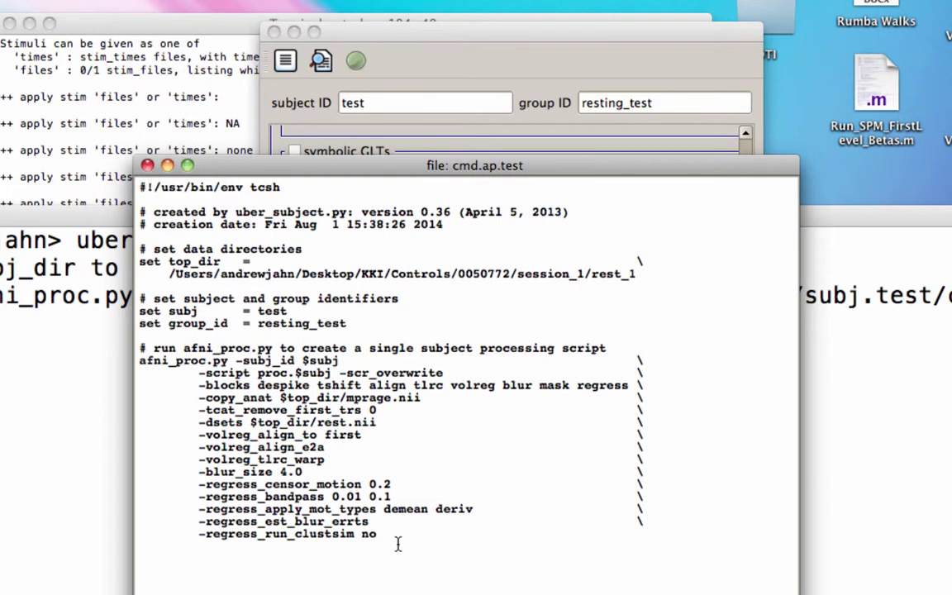
left_click_drag(397, 544, 139, 361)
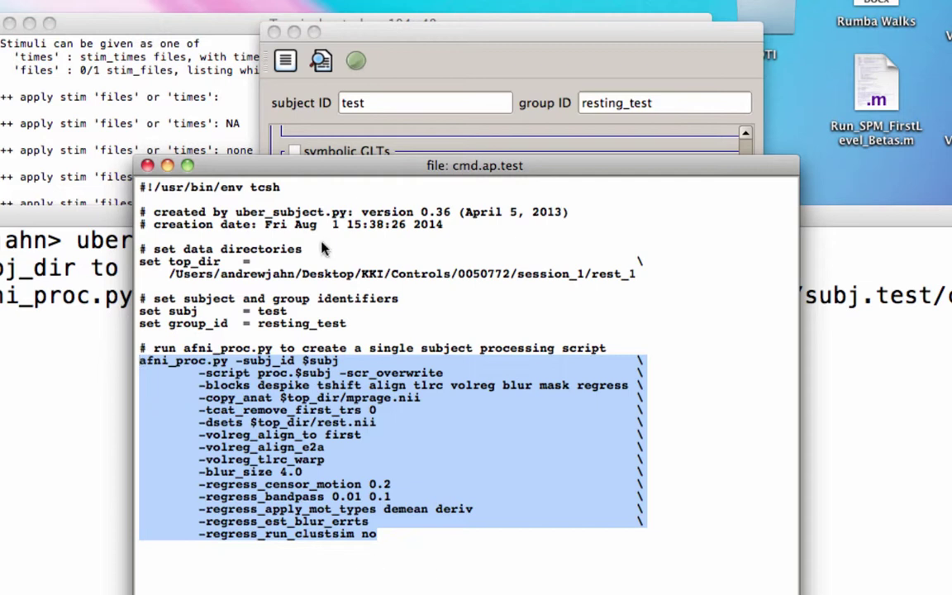
left_click(147, 166)
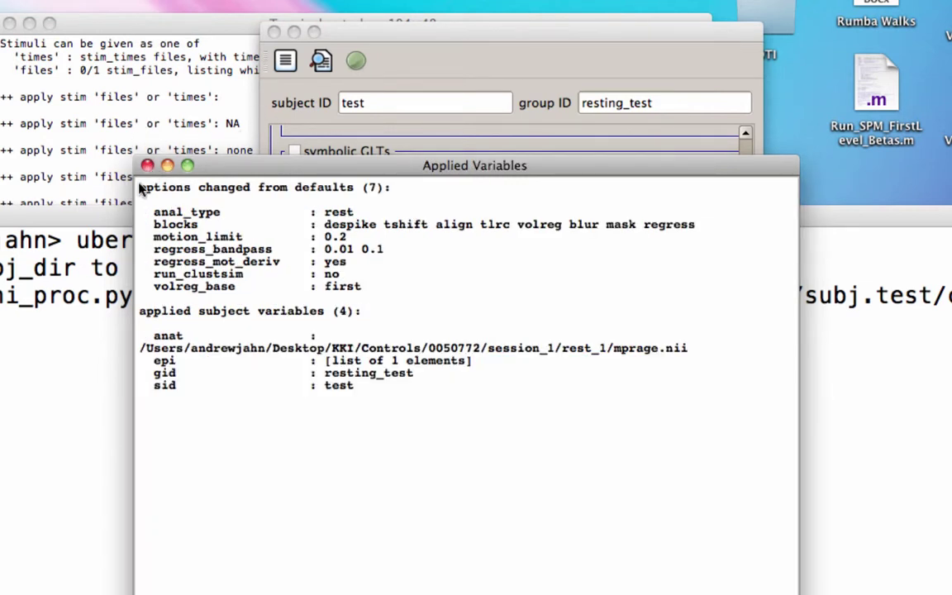
left_click(147, 165)
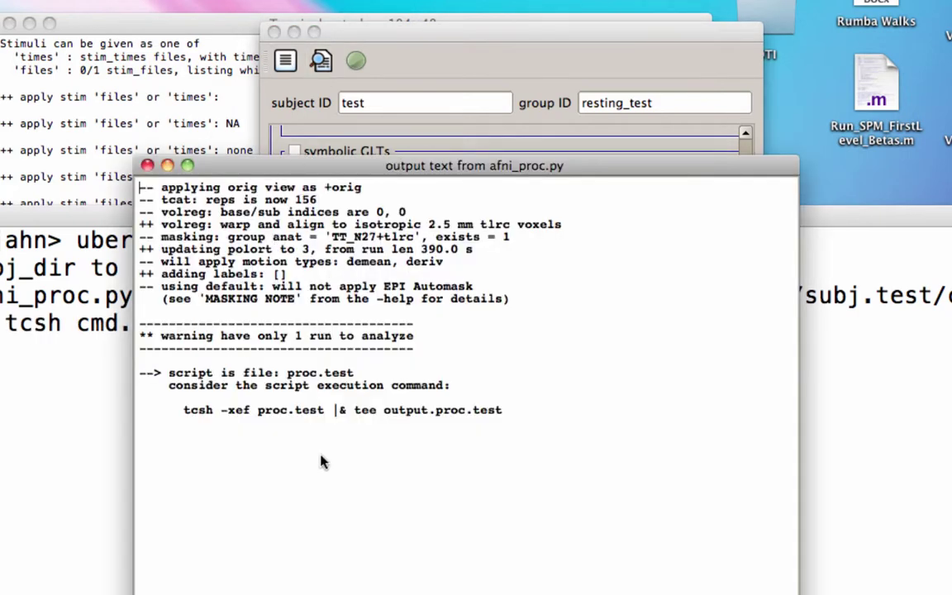
- Suspend uber_subject.py, resume it in the background with bg, and list the folder
left_click(147, 165)
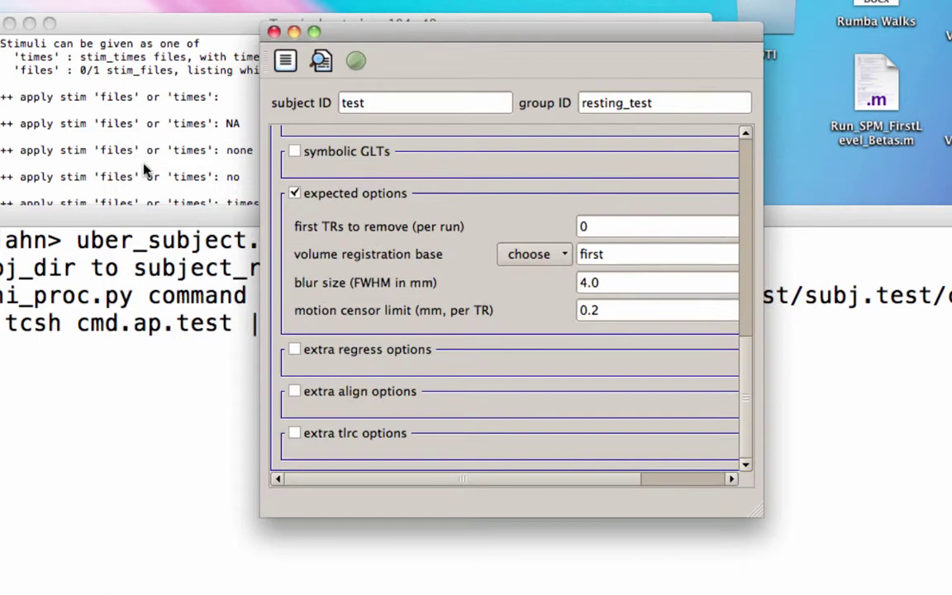
left_click(191, 241)
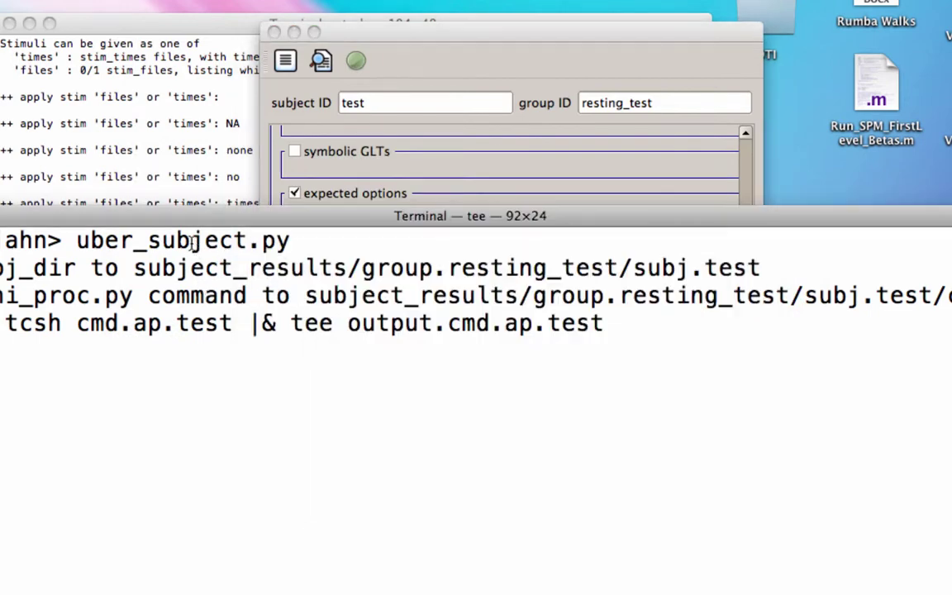
key("ctrl+z")
type("bg")
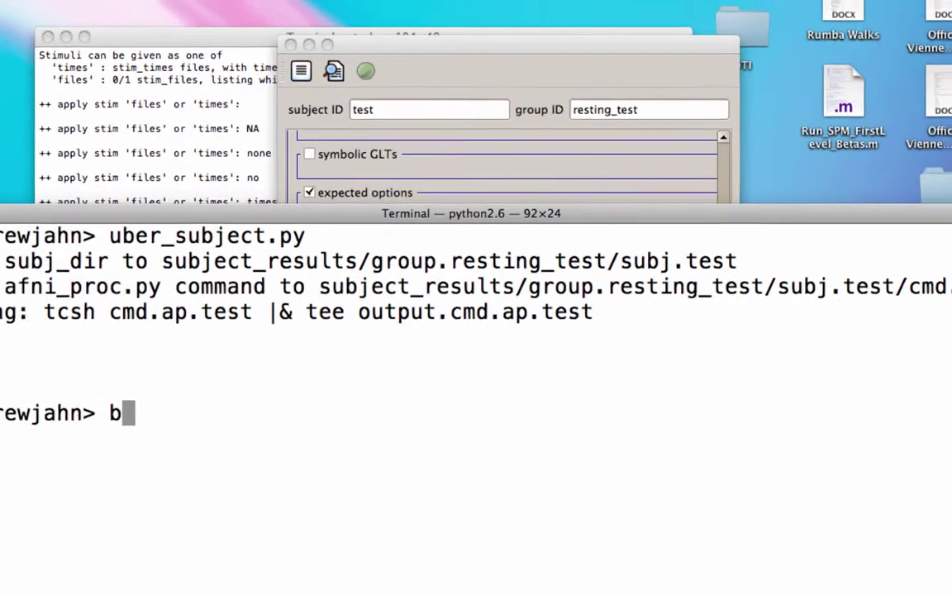
key("Return")
type("ls")
key("Return")
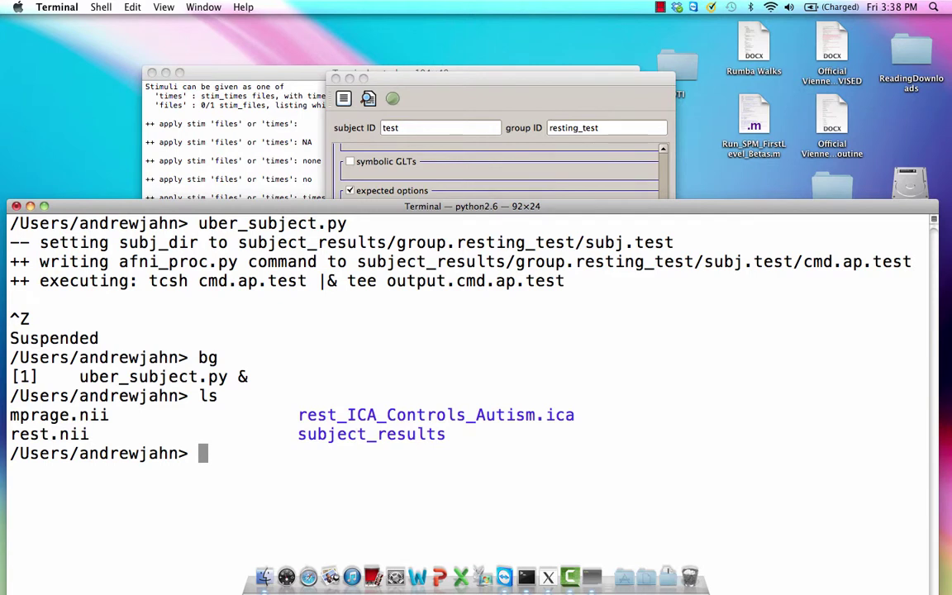
- Change into the rest_ICA_Controls_Autism.ica folder and list its contents
type("cd rest_")
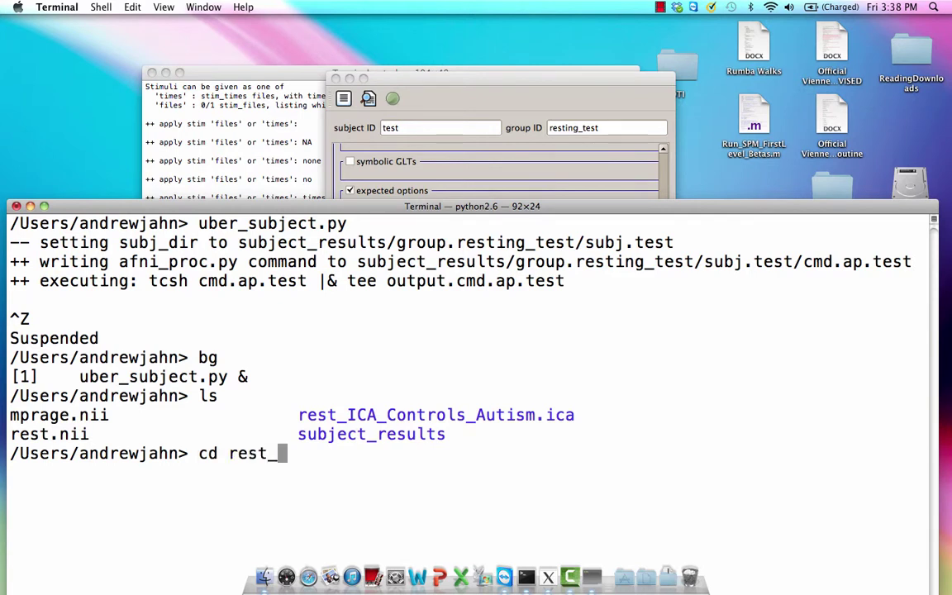
key("Tab")
key("Return")
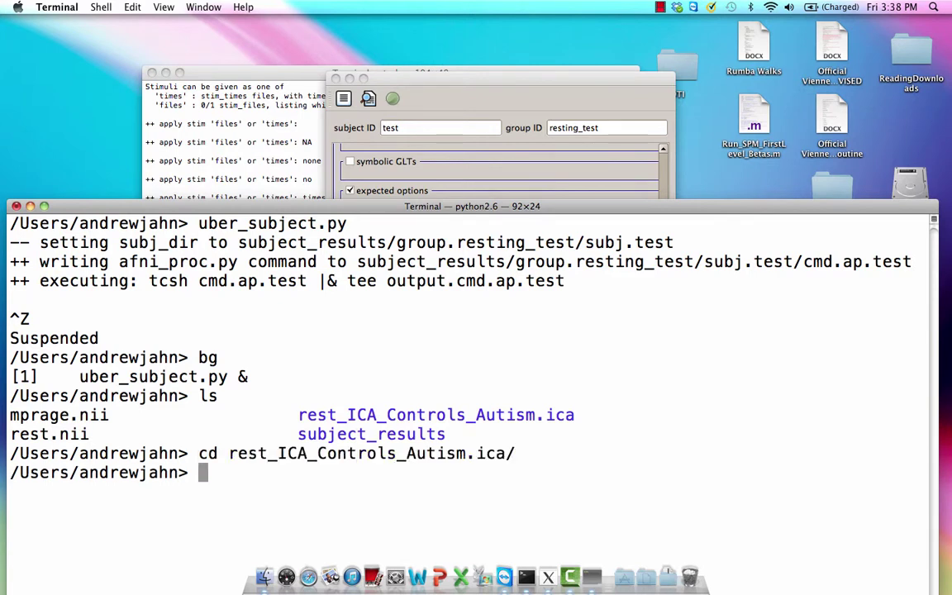
type("cd")
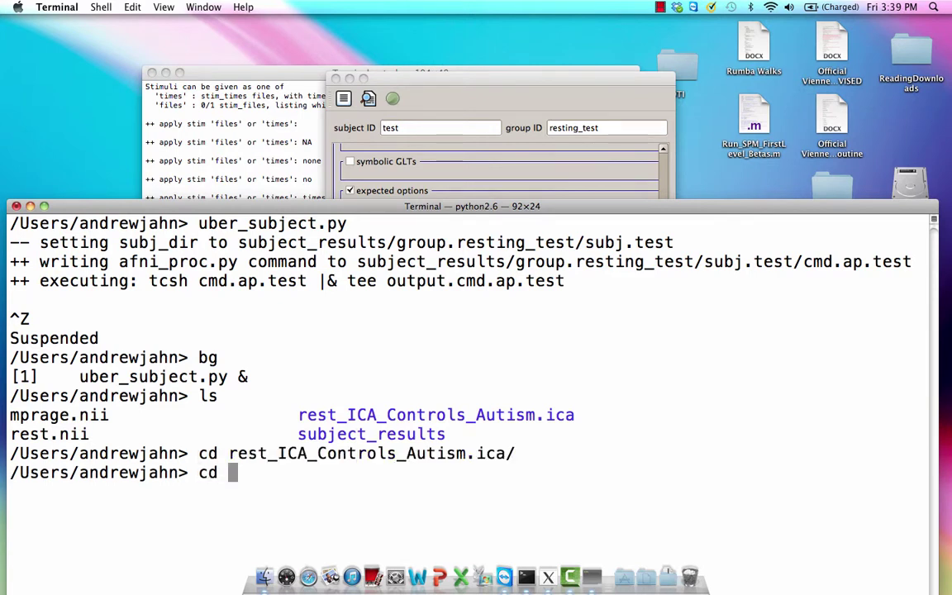
key("BackSpace")
key("BackSpace")
key("BackSpace")
type("ls")
key("Return")
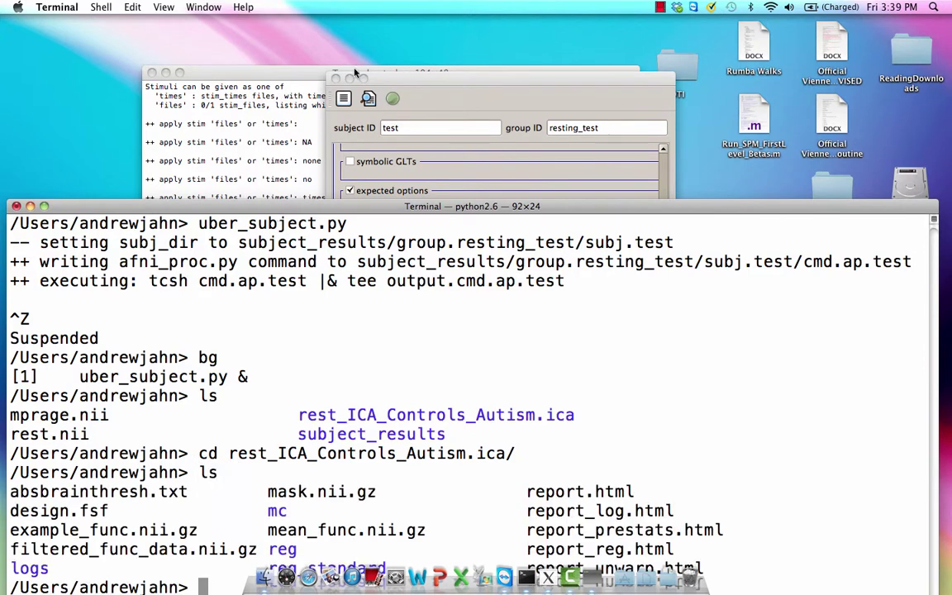
- Change into ../subject_results/group.resting_test/subj.test/ and list its files
left_click_drag(375, 206, 390, 92)
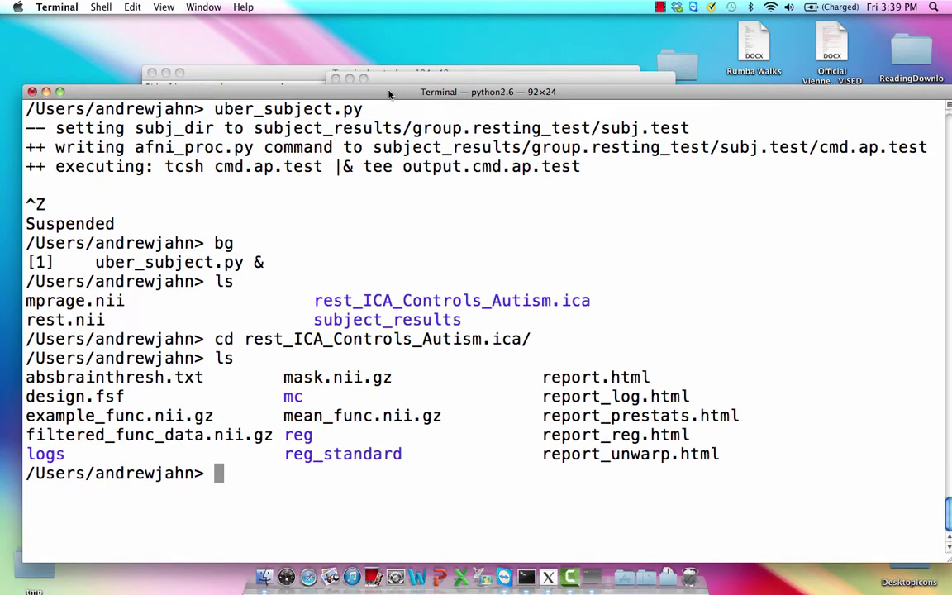
type("cd ../subject_results/group.resting_test/subj.test/")
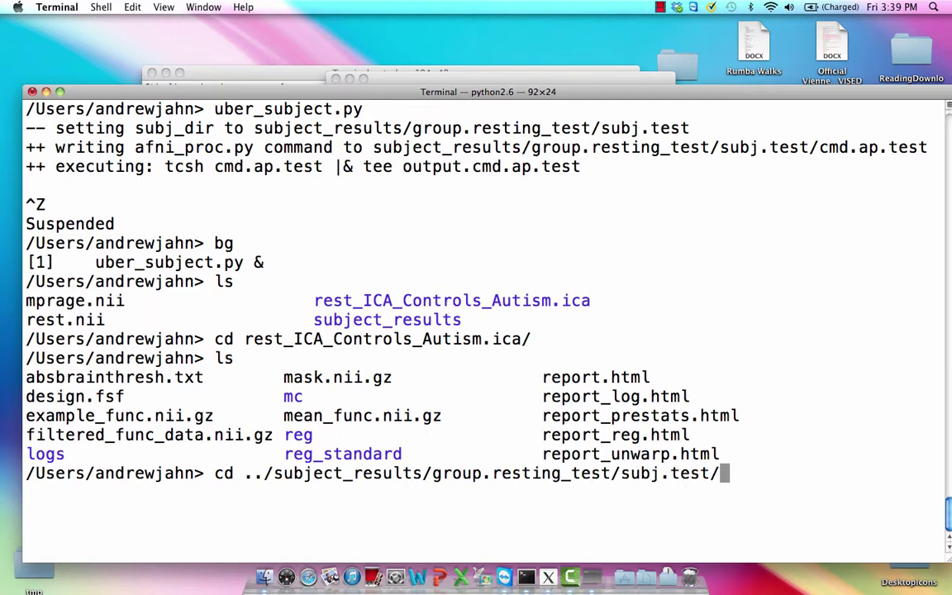
key("Return")
type("ls")
key("Return")
- Open proc.test in vi and page down through it
type("vi proc.test")
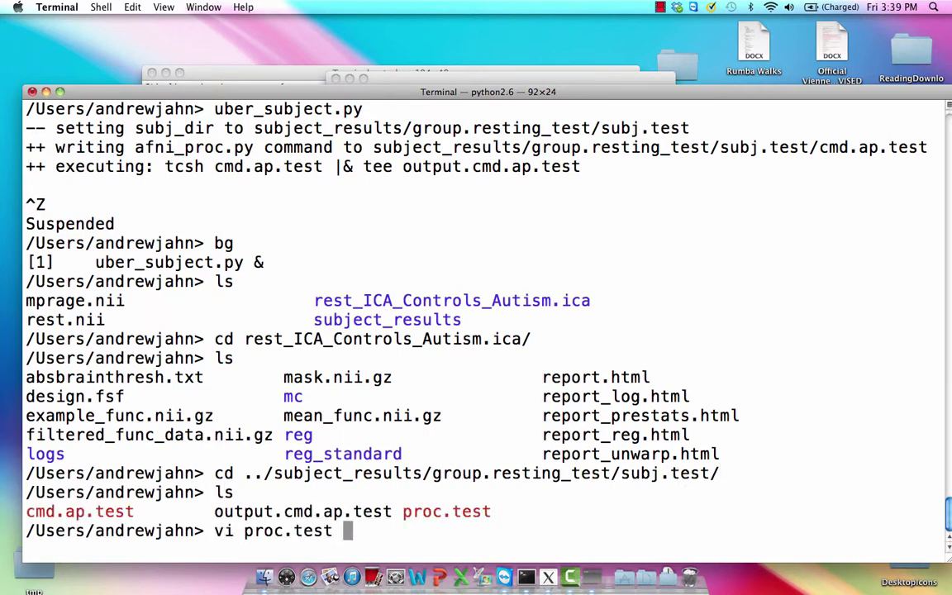
key("Return")
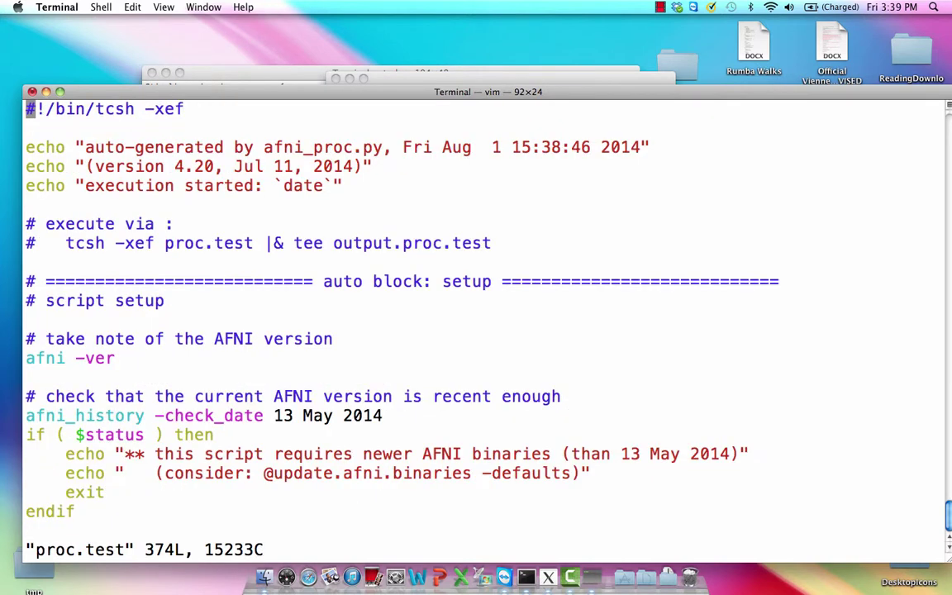
key("ctrl+d")
key("ctrl+d")
key("ctrl+d")
key("ctrl+d")
key("ctrl+d")
key("ctrl+d")
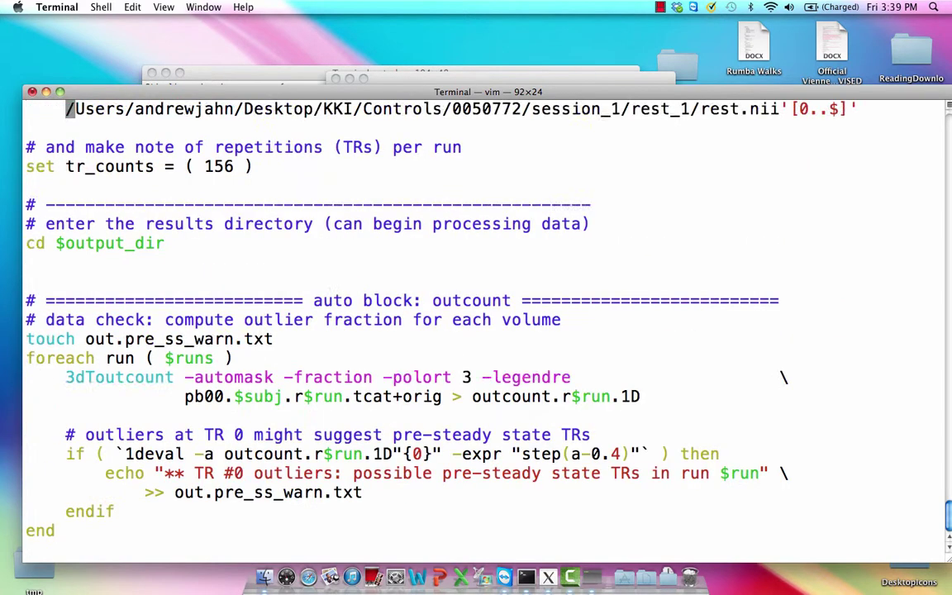
key("ctrl+d")
- Search for 3Deconvolve and step down to the 3dTproject -ort line
type("/3")
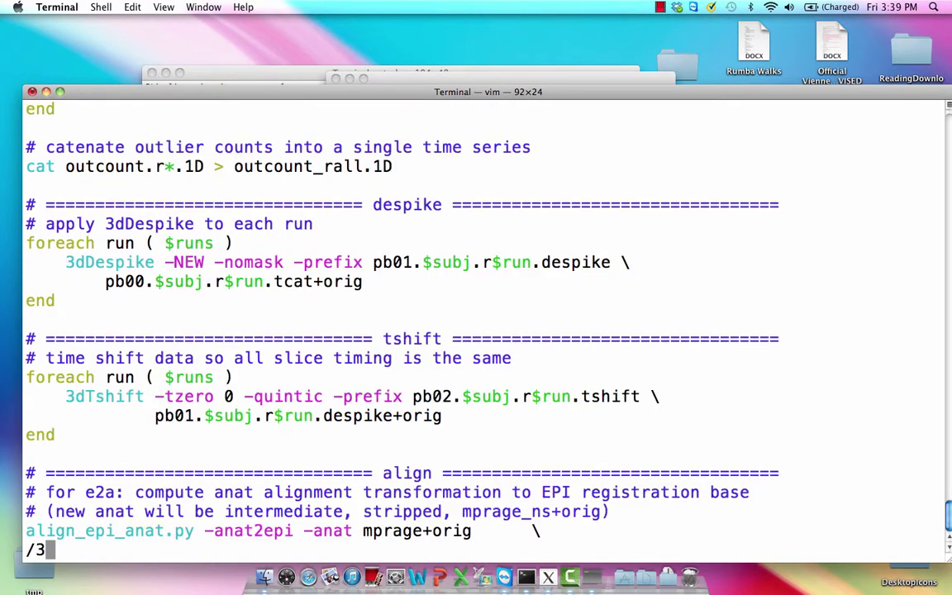
type("Deconvolve")
key("Return")
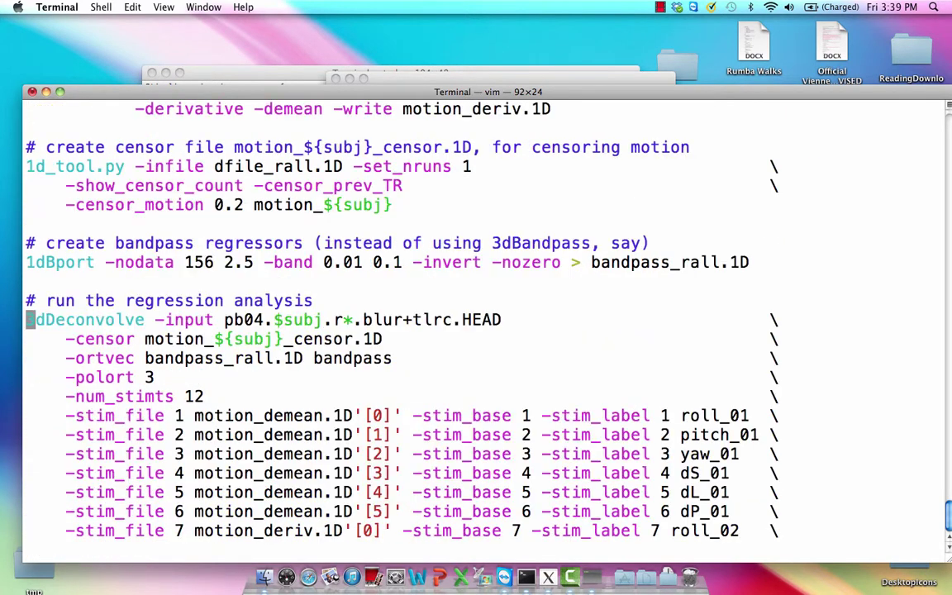
key("j")
key("j")
key("j")
key("j")
key("j")
key("j")
key("j")
key("j")
key("j")
key("j")
key("j")
key("j")
key("j")
key("j")
key("j")
key("j")
key("j")
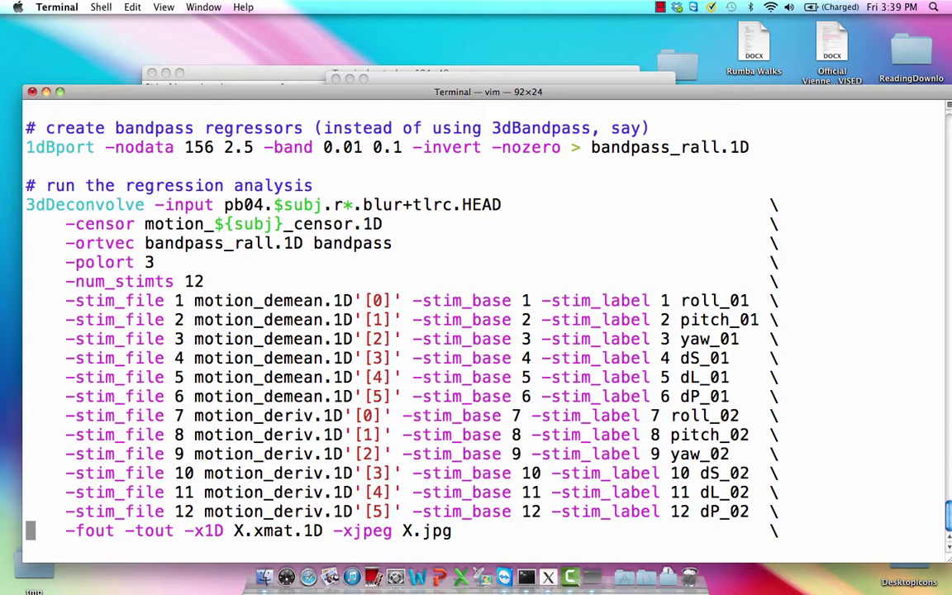
key("j")
key("j")
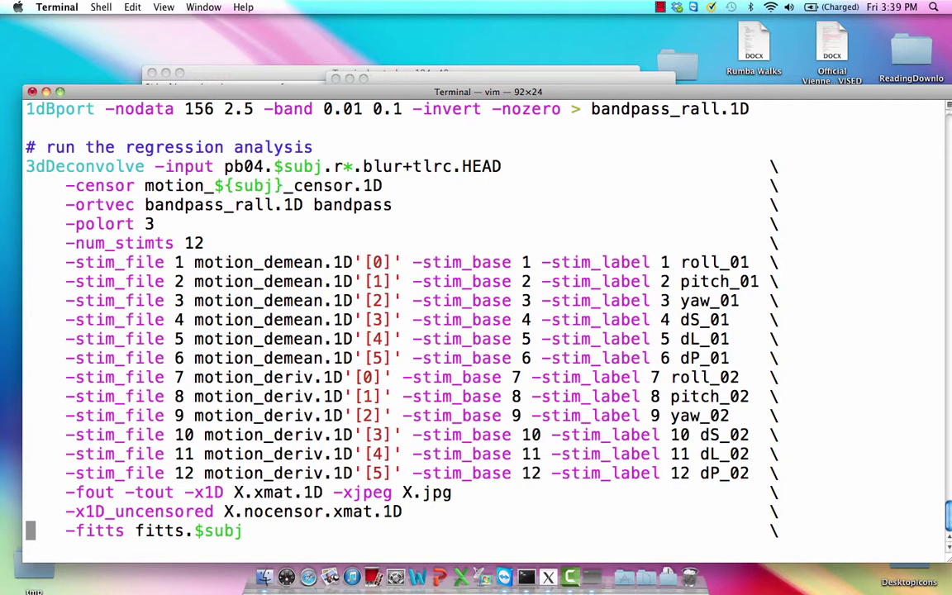
key("j")
key("j")
key("j")
key("j")
key("j")
key("j")
key("j")
key("j")
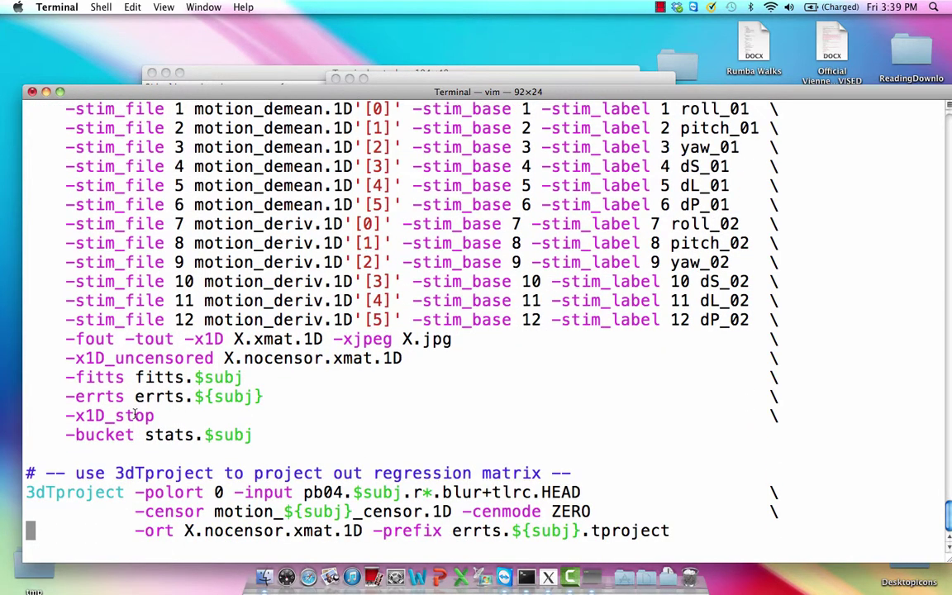
left_click_drag(157, 415, 69, 422)
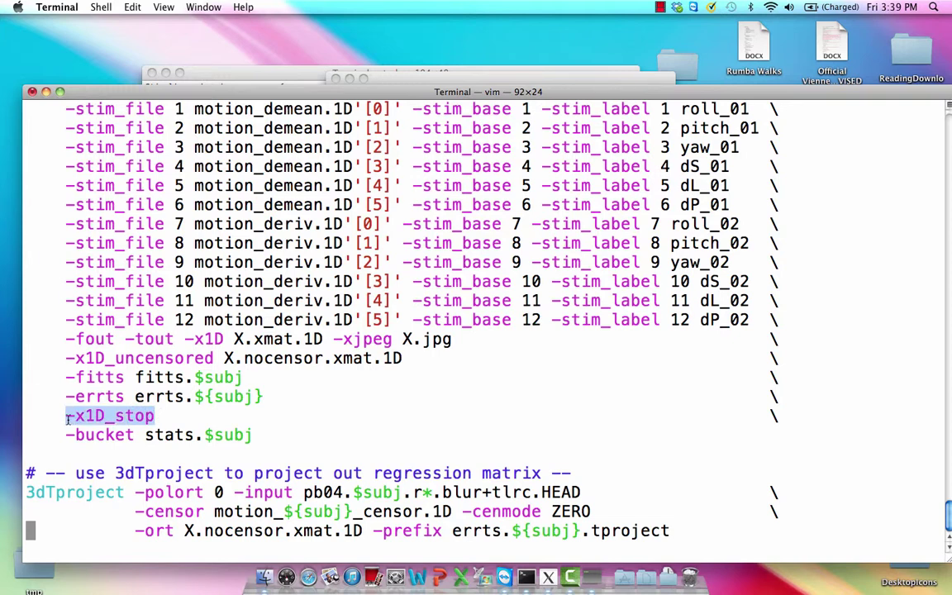
left_click(316, 404)
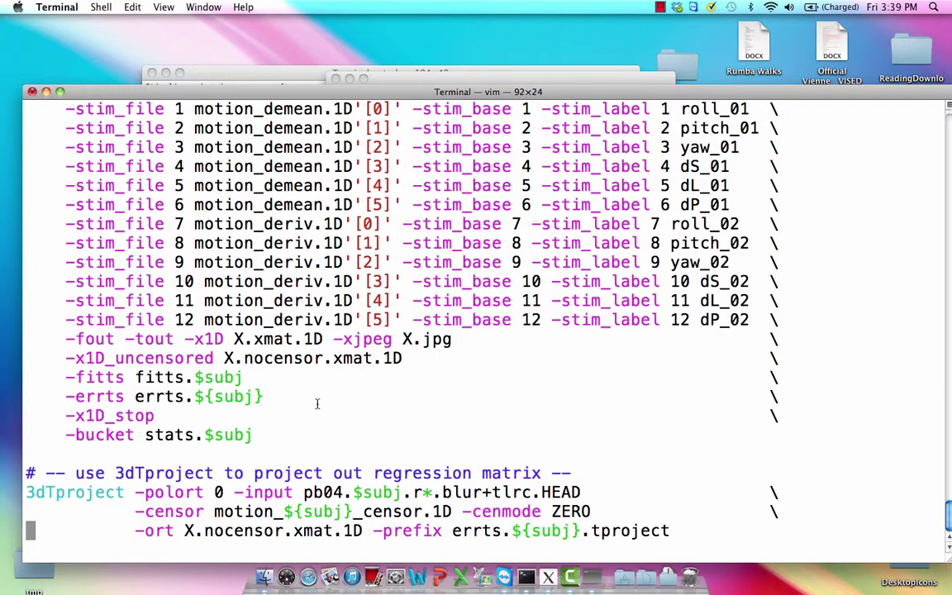
key("Down")
key("Down")
key("Down")
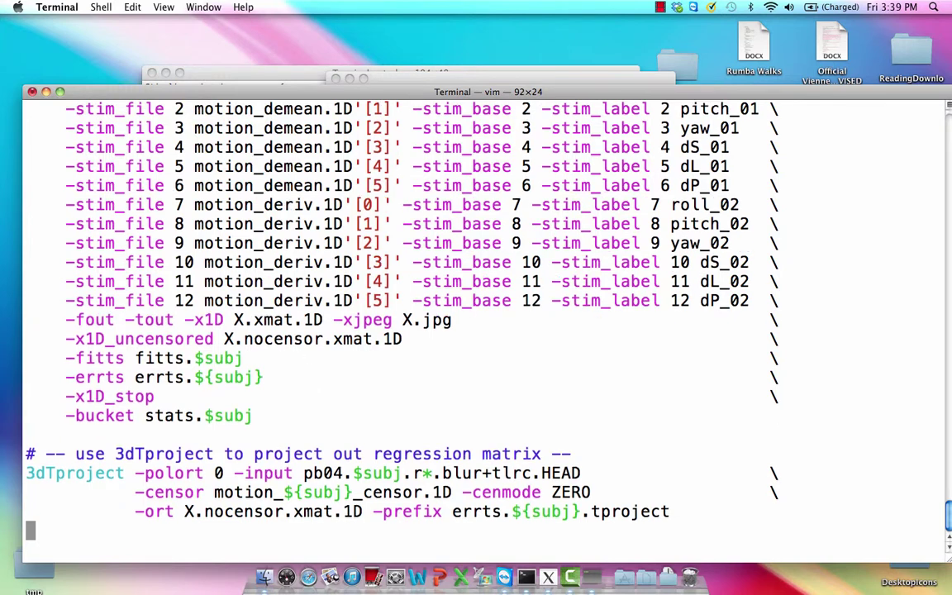
left_click_drag(679, 475, 29, 435)
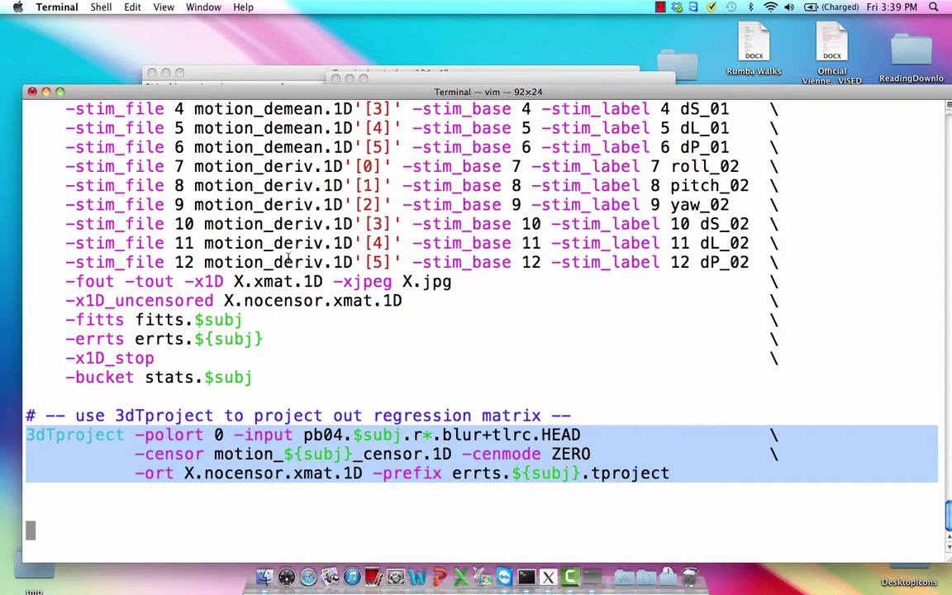
left_click(274, 238)
left_click_drag(273, 376, 168, 235)
left_click(176, 243)
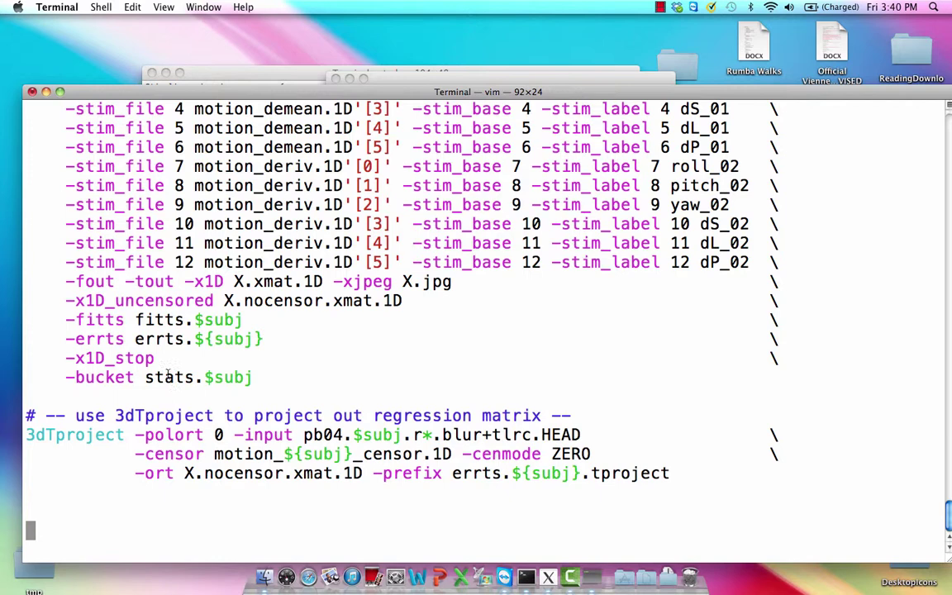
left_click_drag(165, 358, 69, 357)
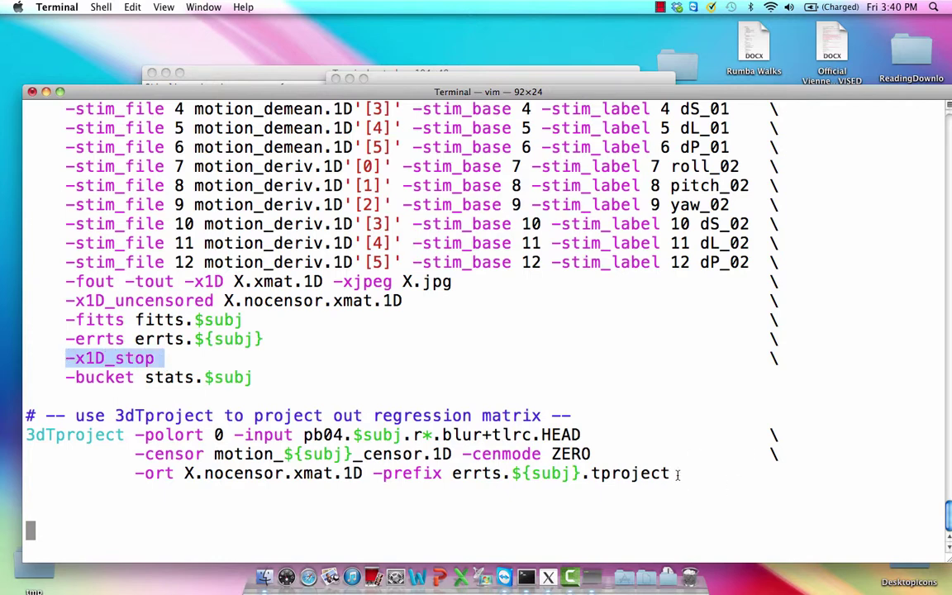
left_click_drag(677, 474, 30, 434)
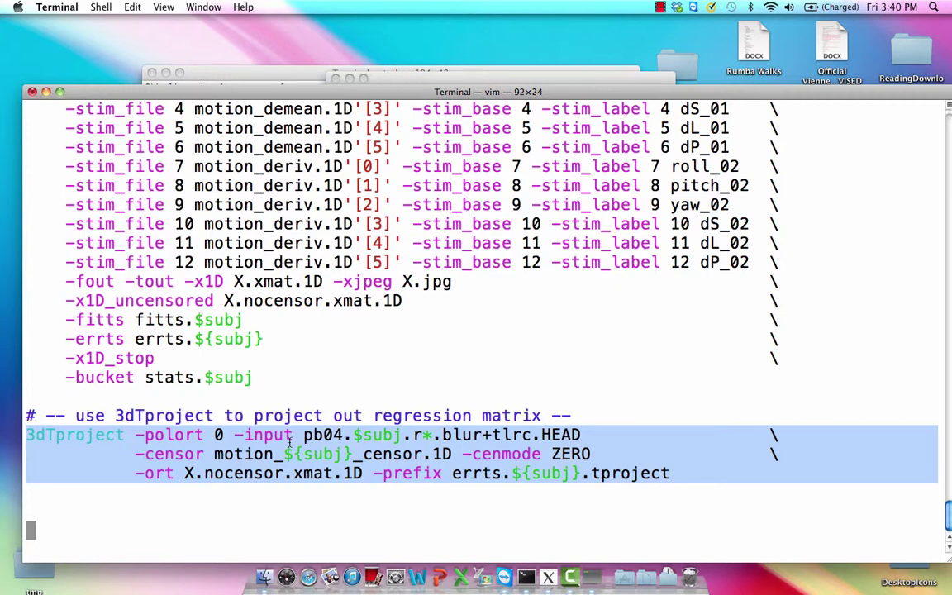
left_click(311, 318)
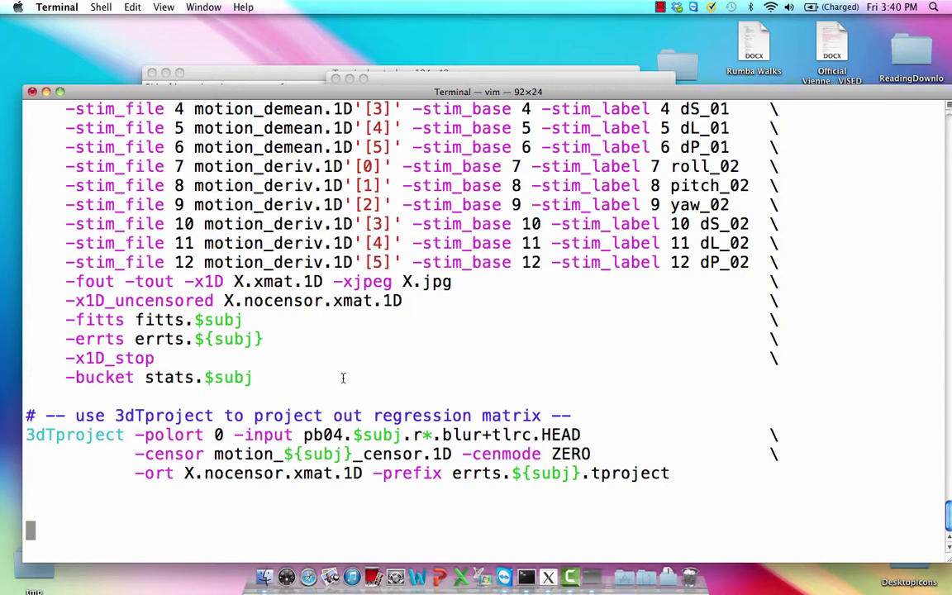